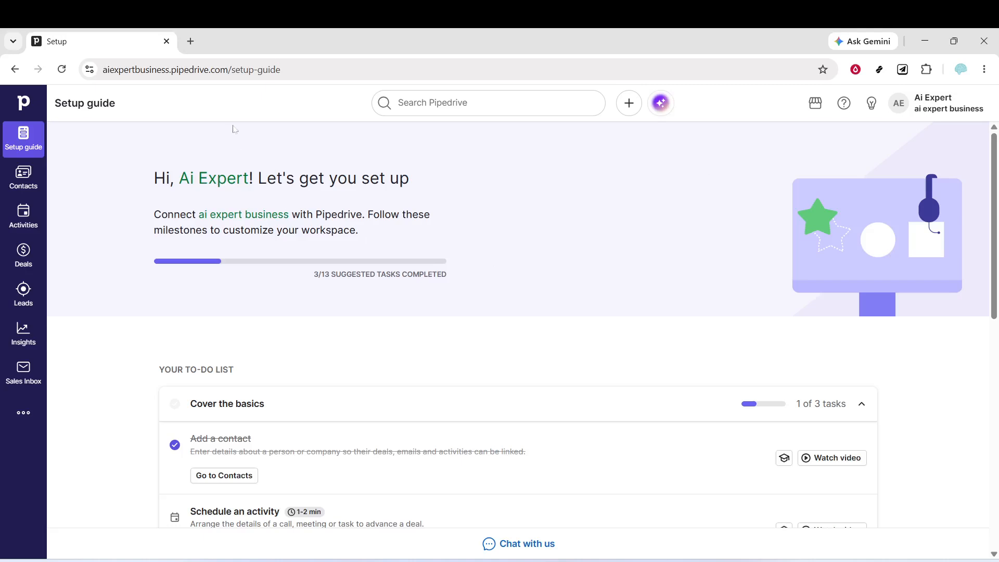
Open the form for adding a new product.
{"action": "left_click", "coordinate": [629, 102]}
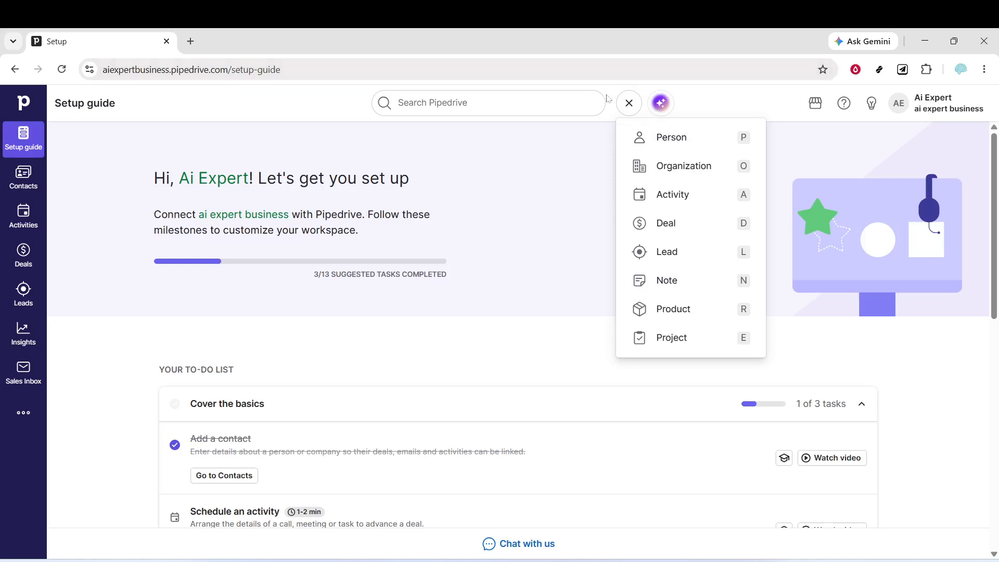
{"action": "left_click", "coordinate": [629, 103]}
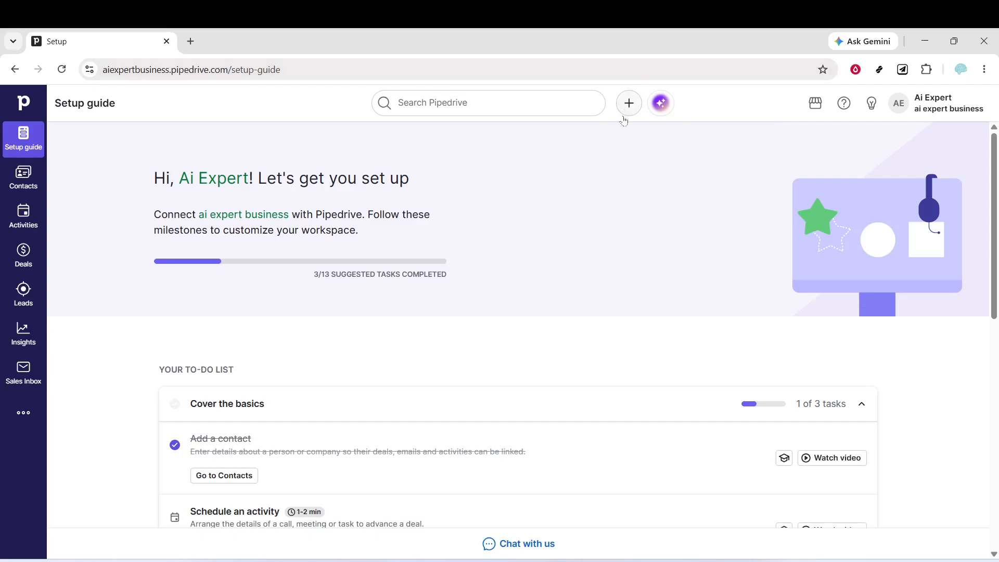
{"action": "left_click", "coordinate": [629, 103]}
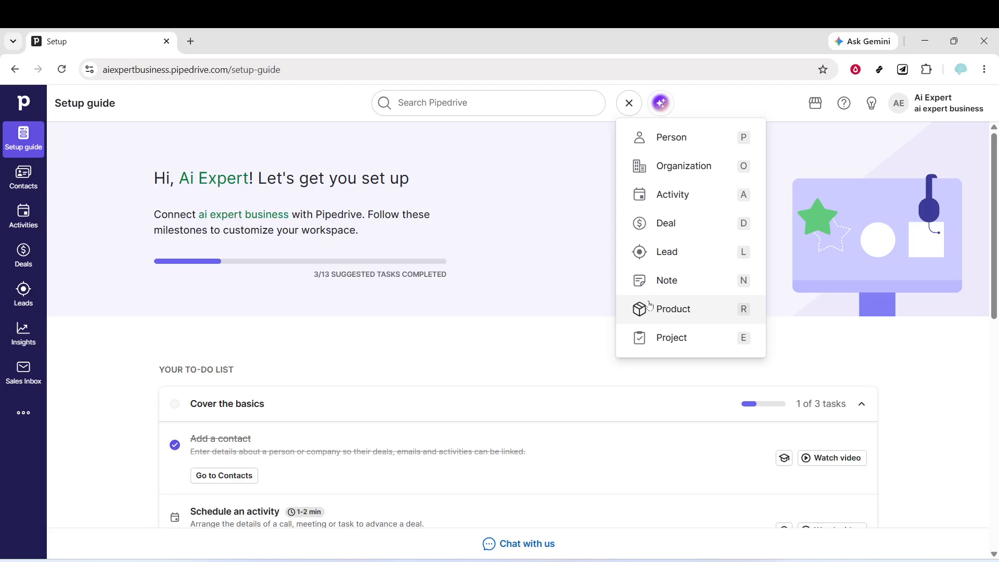
{"action": "left_click", "coordinate": [677, 315]}
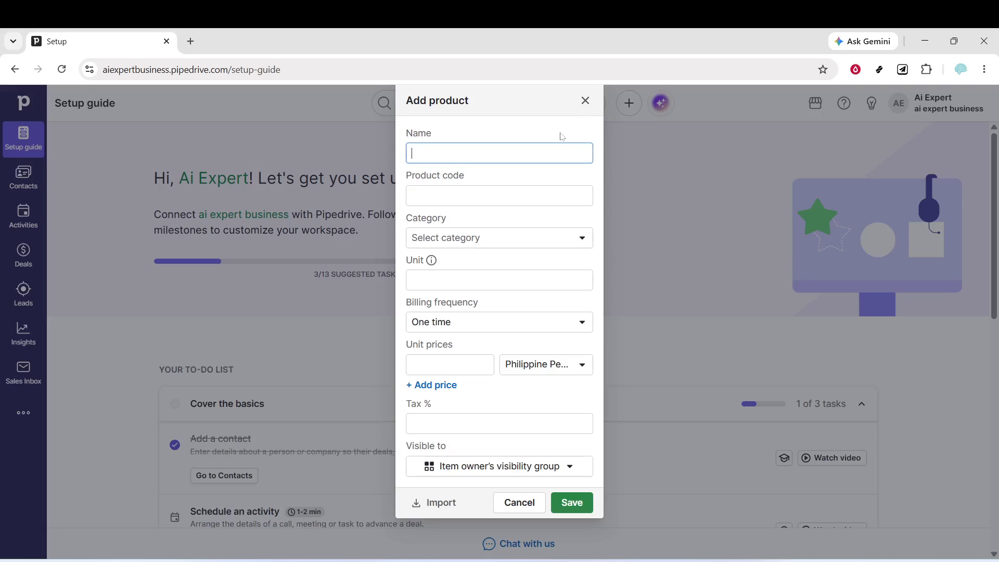
Name the new product "crm tutorial" and give it the product code 454.
{"action": "left_click", "coordinate": [503, 146]}
{"action": "type", "text": "crm"}
{"action": "left_click", "coordinate": [492, 187]}
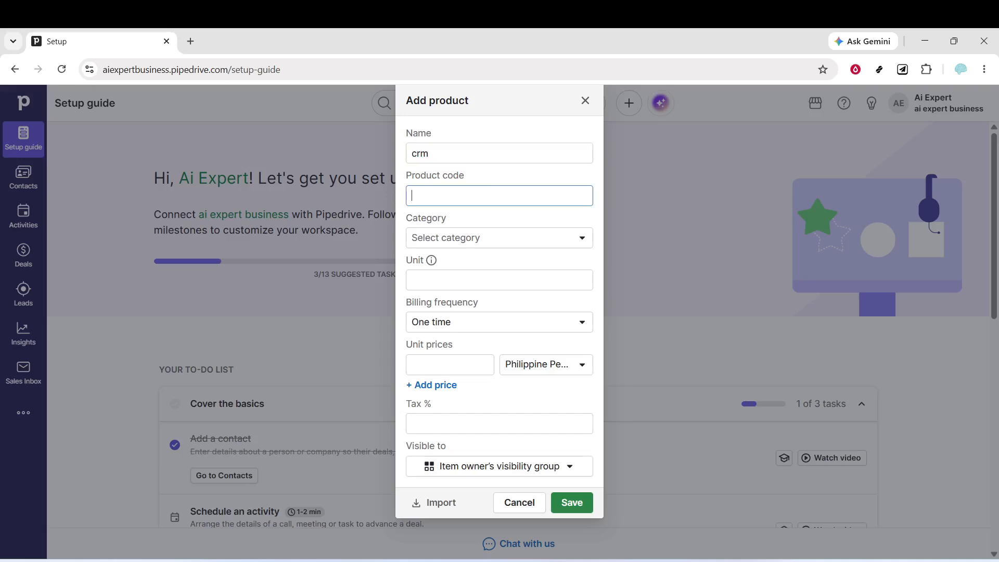
{"action": "type", "text": "454"}
{"action": "left_click", "coordinate": [489, 154]}
{"action": "type", "text": "tu"}
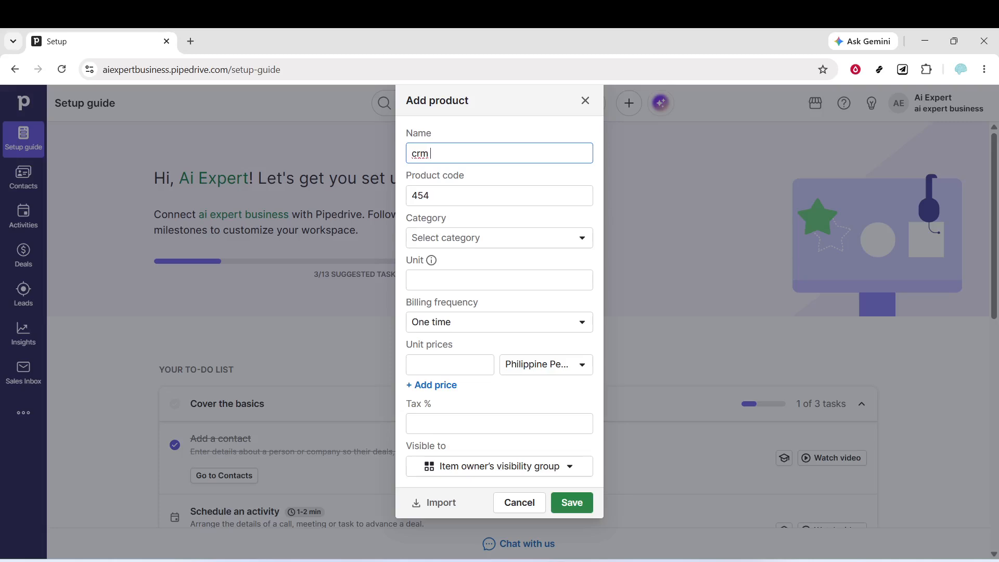
{"action": "type", "text": "torial"}
Leave the product's category unselected and set its unit to 50.
{"action": "left_click", "coordinate": [483, 241]}
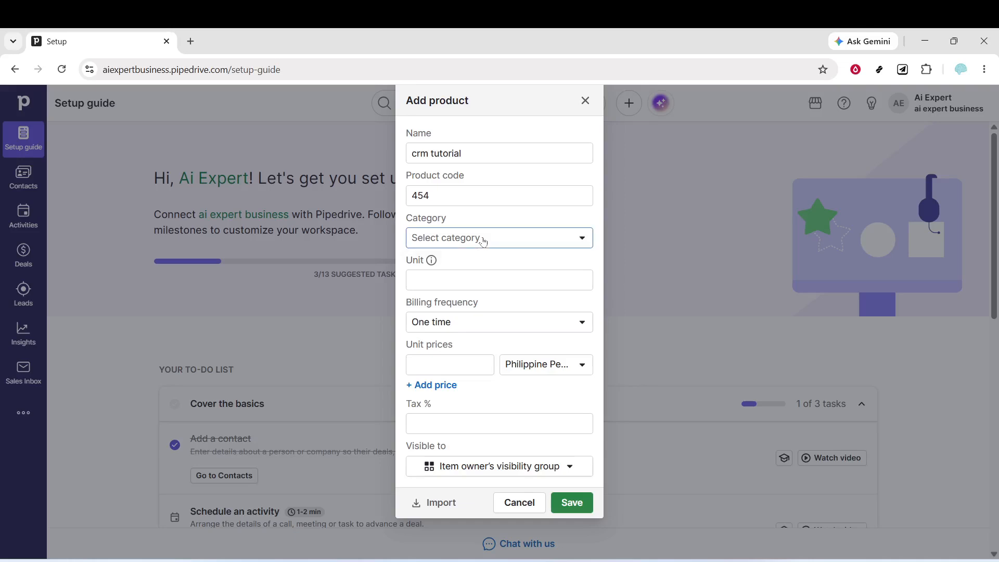
{"action": "left_click", "coordinate": [511, 237]}
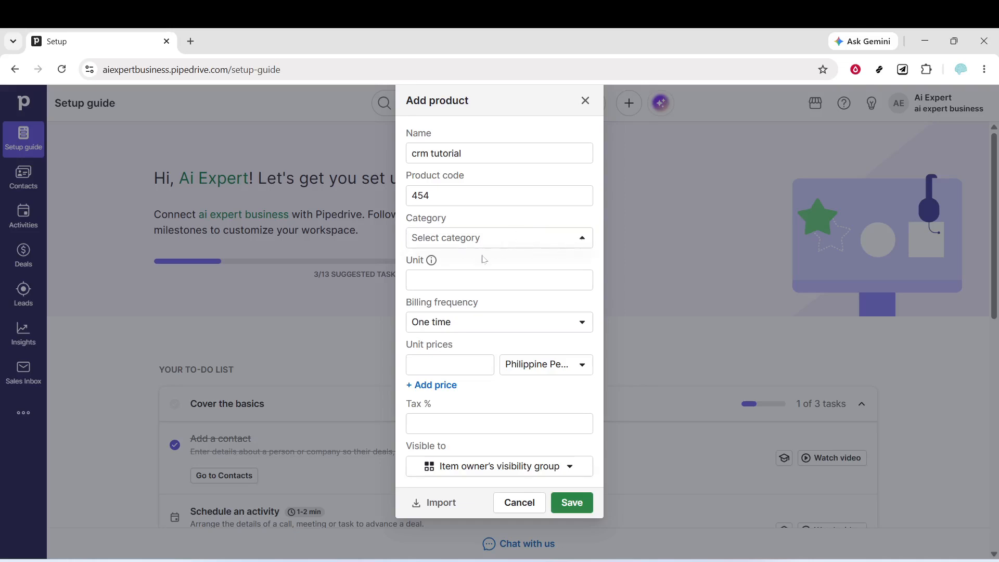
{"action": "left_click", "coordinate": [489, 280]}
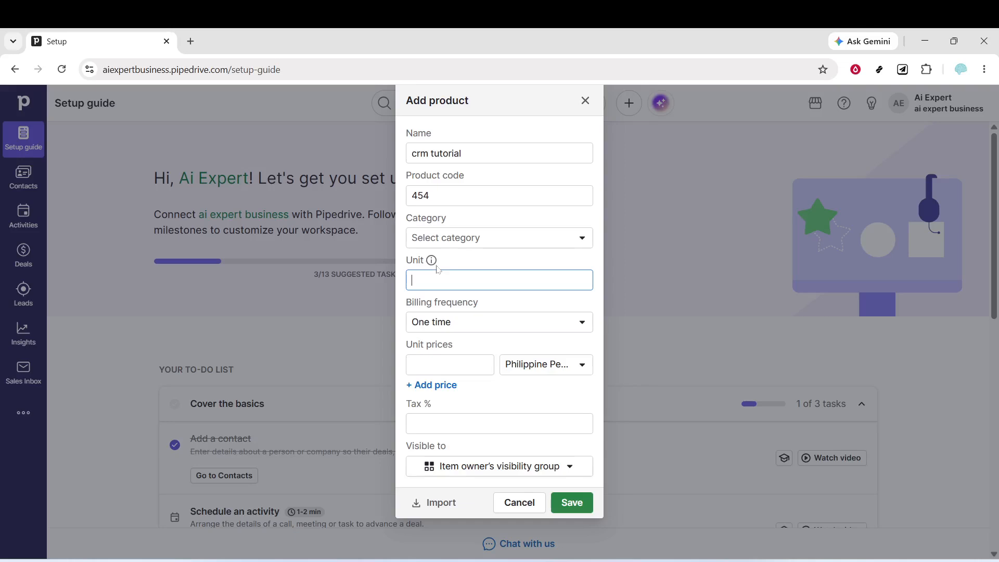
{"action": "mouse_move", "coordinate": [431, 261]}
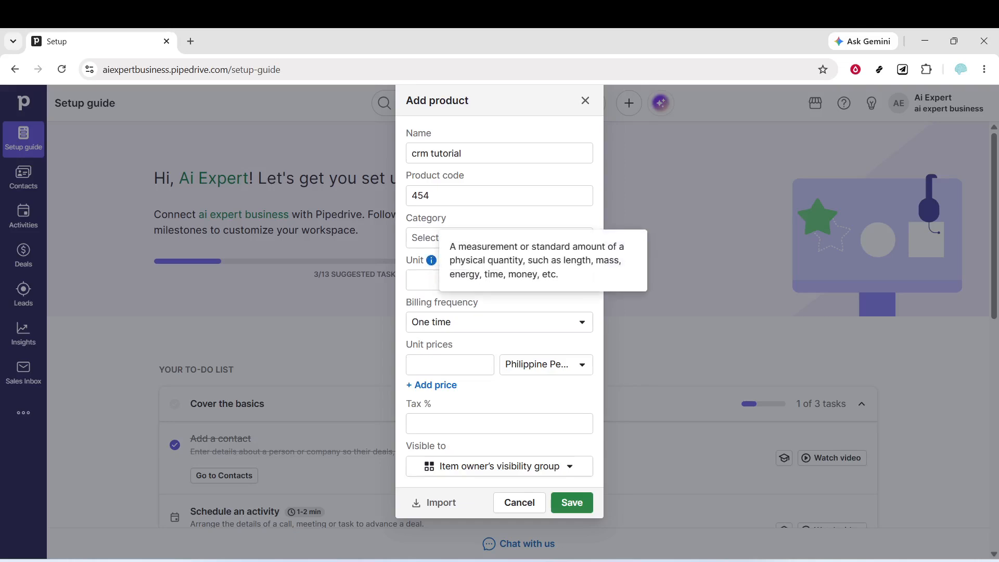
{"action": "left_click", "coordinate": [448, 280]}
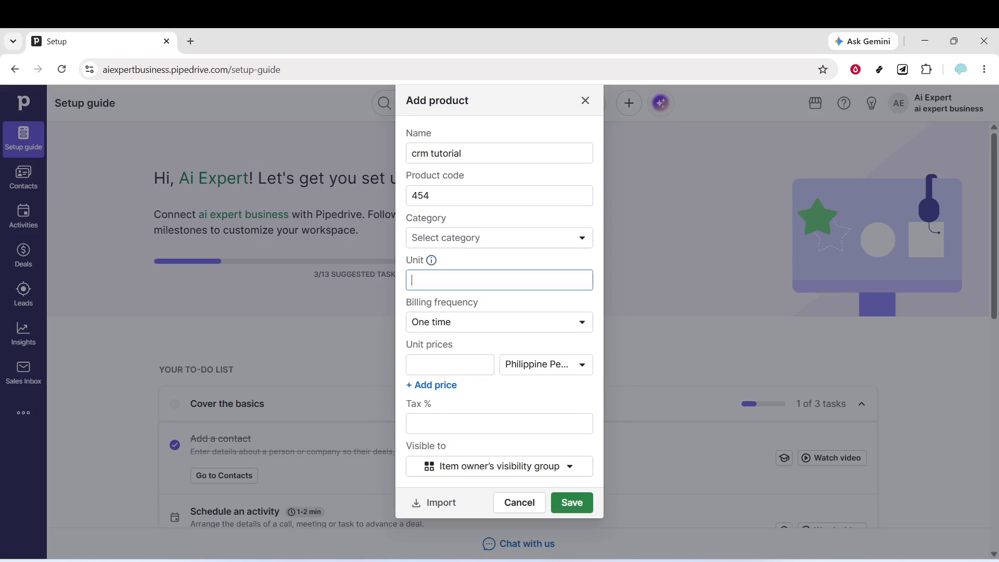
{"action": "type", "text": "50"}
Set the product's billing frequency to Weekly with a fixed number of 20 billing cycles.
{"action": "left_click", "coordinate": [478, 360]}
{"action": "left_click", "coordinate": [495, 323]}
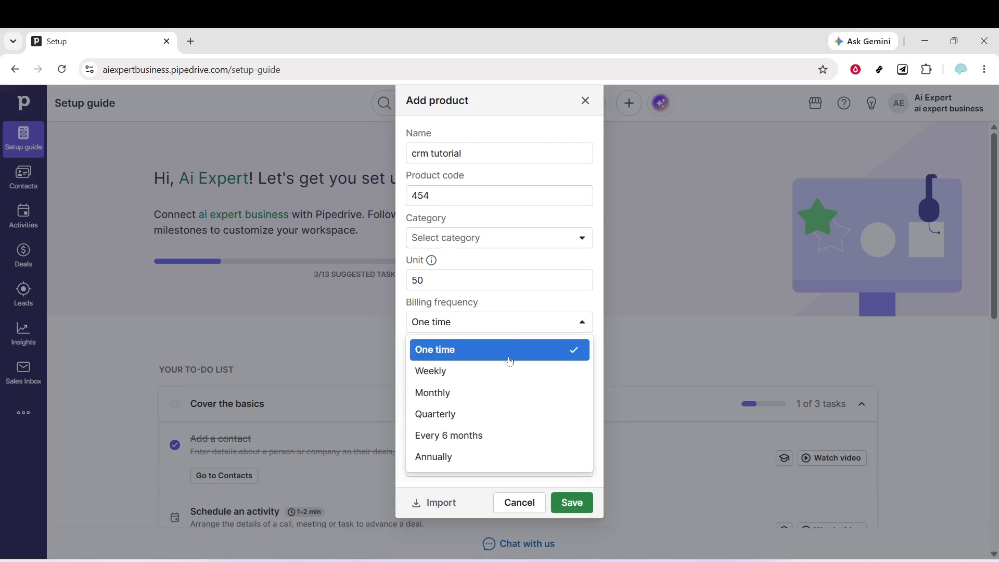
{"action": "left_click", "coordinate": [505, 374]}
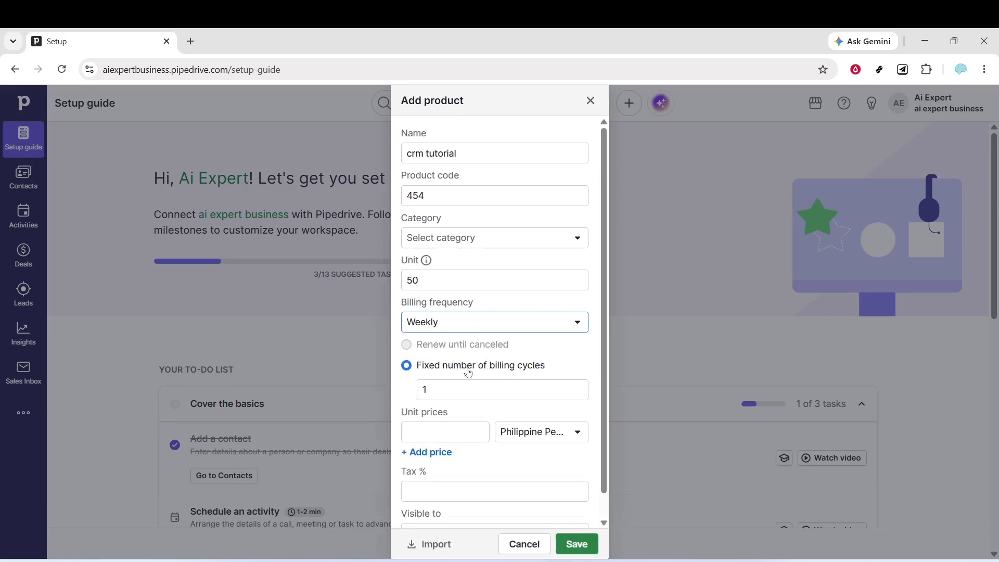
{"action": "double_click", "coordinate": [425, 390]}
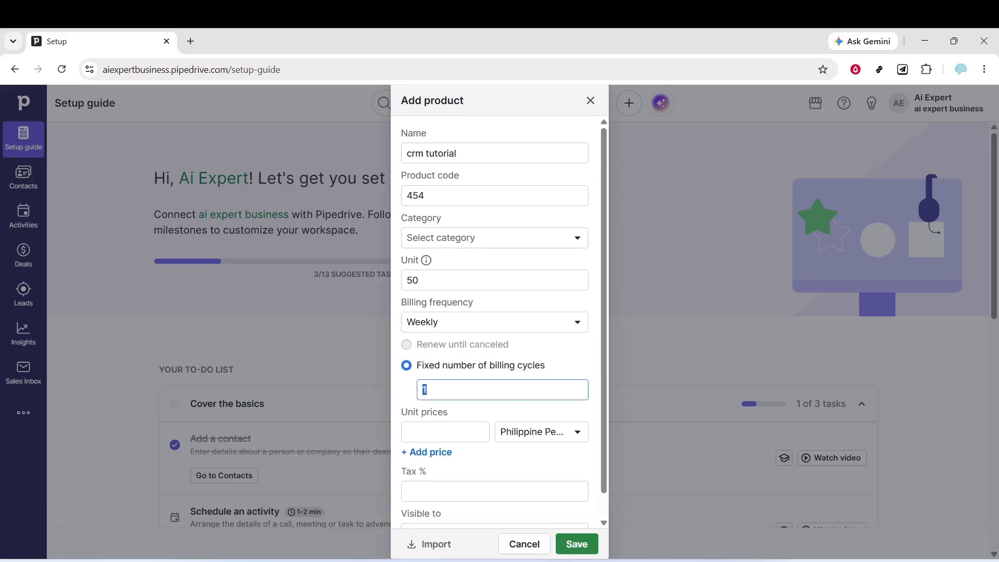
{"action": "type", "text": "20"}
Set the product's unit price to 5000.
{"action": "left_click", "coordinate": [448, 432]}
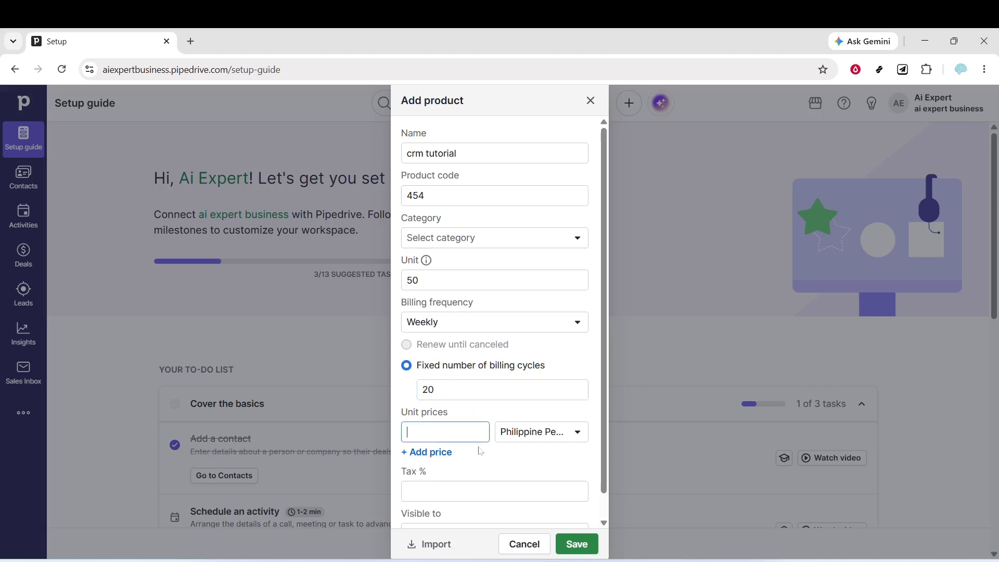
{"action": "type", "text": "5000"}
Change the product's unit value to 3.
{"action": "left_click_drag", "start_coordinate": [440, 281], "coordinate": [403, 281]}
{"action": "type", "text": "21"}
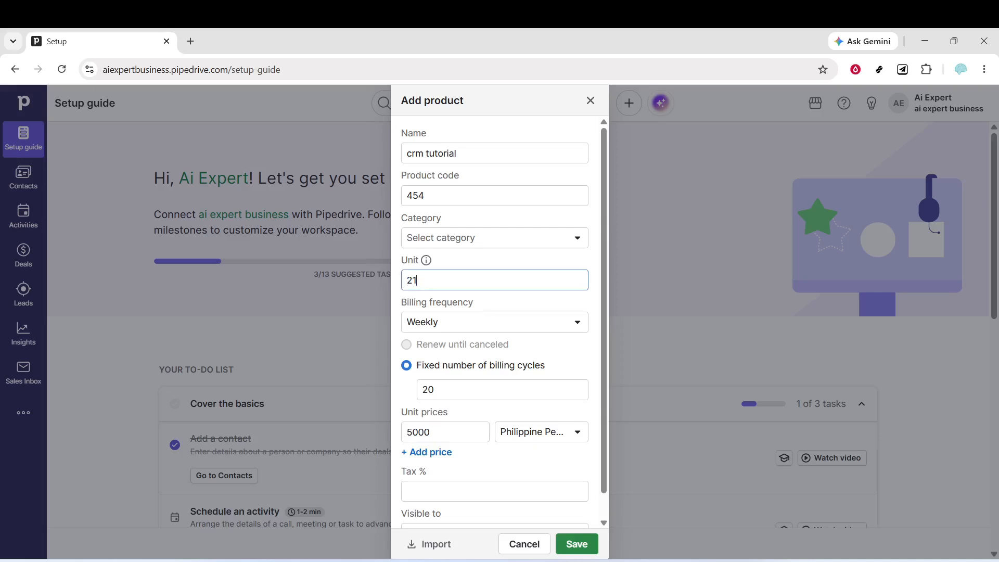
{"action": "key", "text": "BackSpace"}
{"action": "key", "text": "BackSpace"}
{"action": "type", "text": "Find moments about entrepreneurship"}
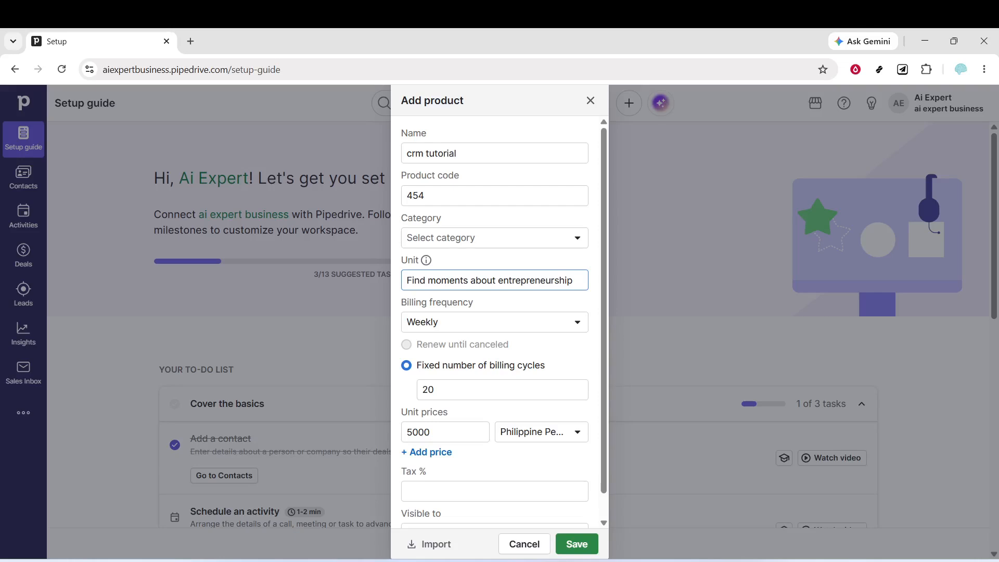
{"action": "key", "text": "BackSpace"}
{"action": "key", "text": "BackSpace"}
{"action": "key", "text": "BackSpace"}
{"action": "key", "text": "BackSpace"}
{"action": "key", "text": "BackSpace"}
{"action": "key", "text": "BackSpace"}
{"action": "key", "text": "BackSpace"}
{"action": "key", "text": "BackSpace"}
{"action": "key", "text": "BackSpace"}
{"action": "key", "text": "BackSpace"}
{"action": "key", "text": "BackSpace"}
{"action": "key", "text": "BackSpace"}
{"action": "key", "text": "BackSpace"}
{"action": "key", "text": "BackSpace"}
{"action": "key", "text": "BackSpace"}
{"action": "key", "text": "BackSpace"}
{"action": "key", "text": "BackSpace"}
{"action": "key", "text": "BackSpace"}
{"action": "key", "text": "BackSpace"}
{"action": "key", "text": "BackSpace"}
{"action": "key", "text": "BackSpace"}
{"action": "key", "text": "BackSpace"}
{"action": "key", "text": "BackSpace"}
{"action": "key", "text": "BackSpace"}
{"action": "key", "text": "BackSpace"}
{"action": "key", "text": "BackSpace"}
{"action": "key", "text": "BackSpace"}
{"action": "key", "text": "BackSpace"}
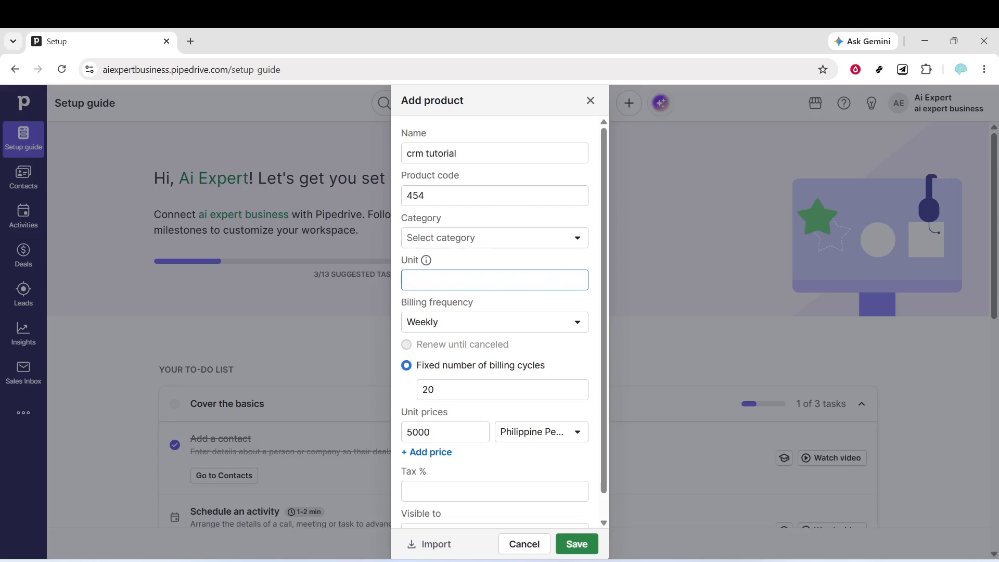
{"action": "type", "text": "3"}
Set the product's tax to 0 percent and save the new product.
{"action": "left_click", "coordinate": [457, 495]}
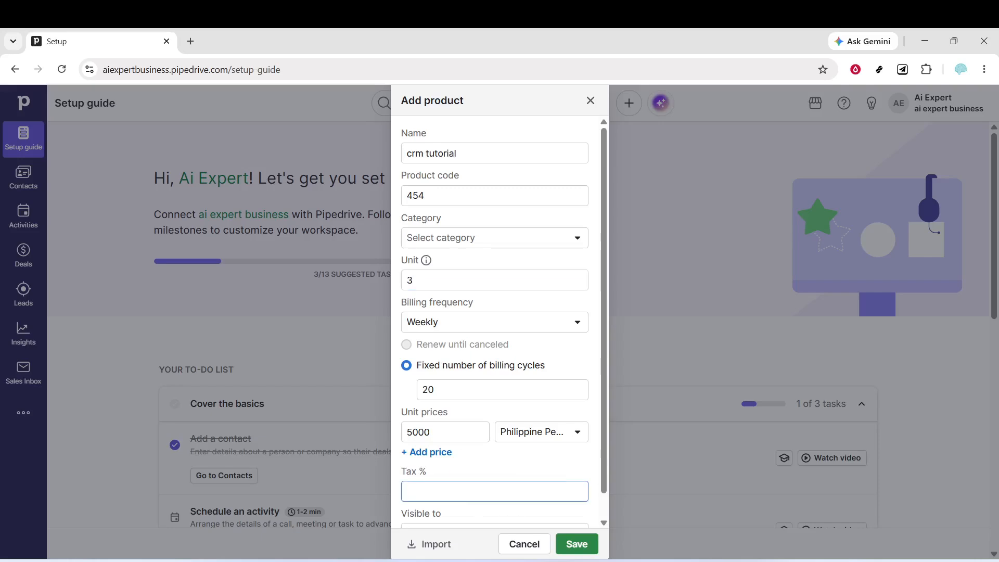
{"action": "scroll", "coordinate": [491, 467], "scroll_direction": "down", "scroll_amount": 1}
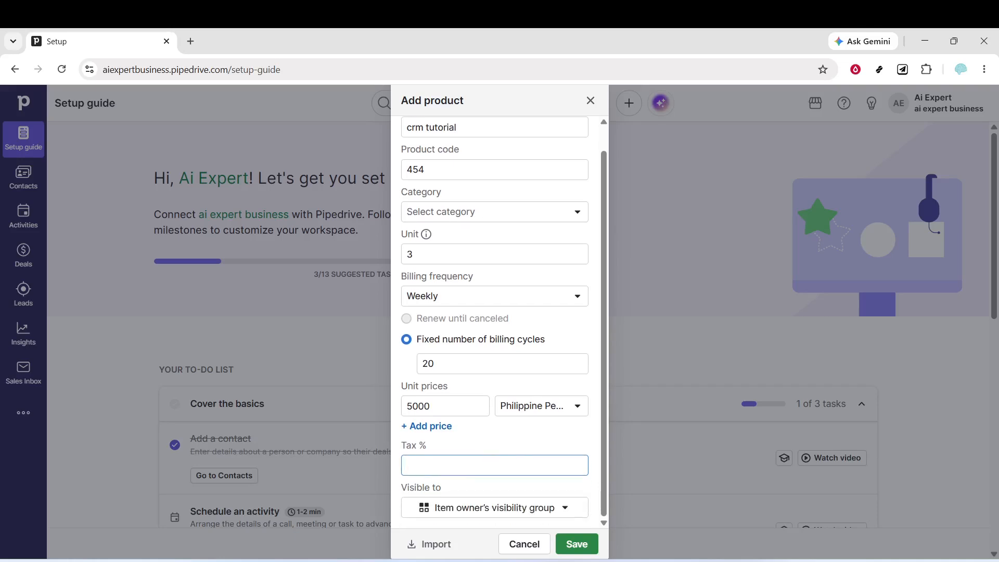
{"action": "type", "text": "0"}
{"action": "left_click", "coordinate": [568, 552]}
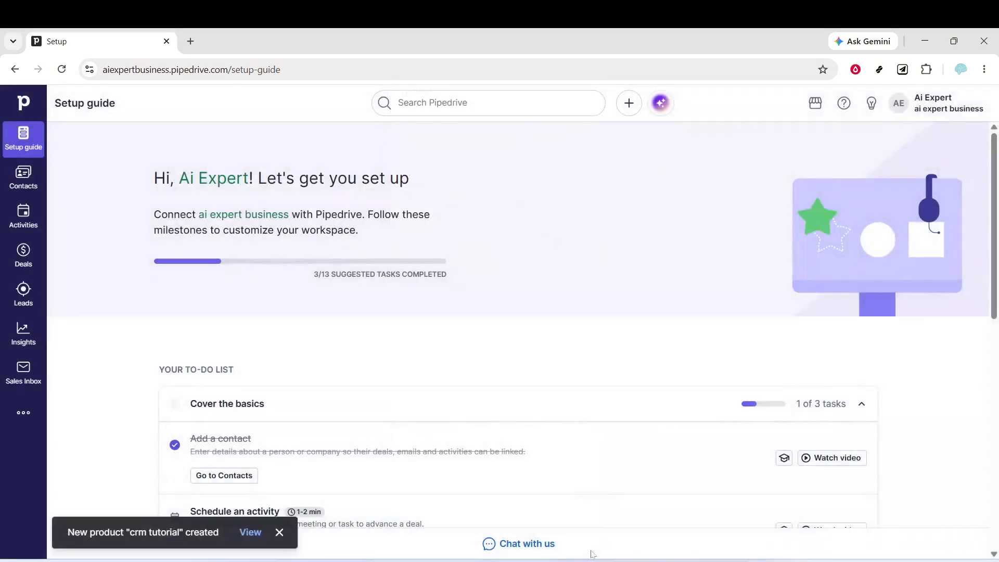